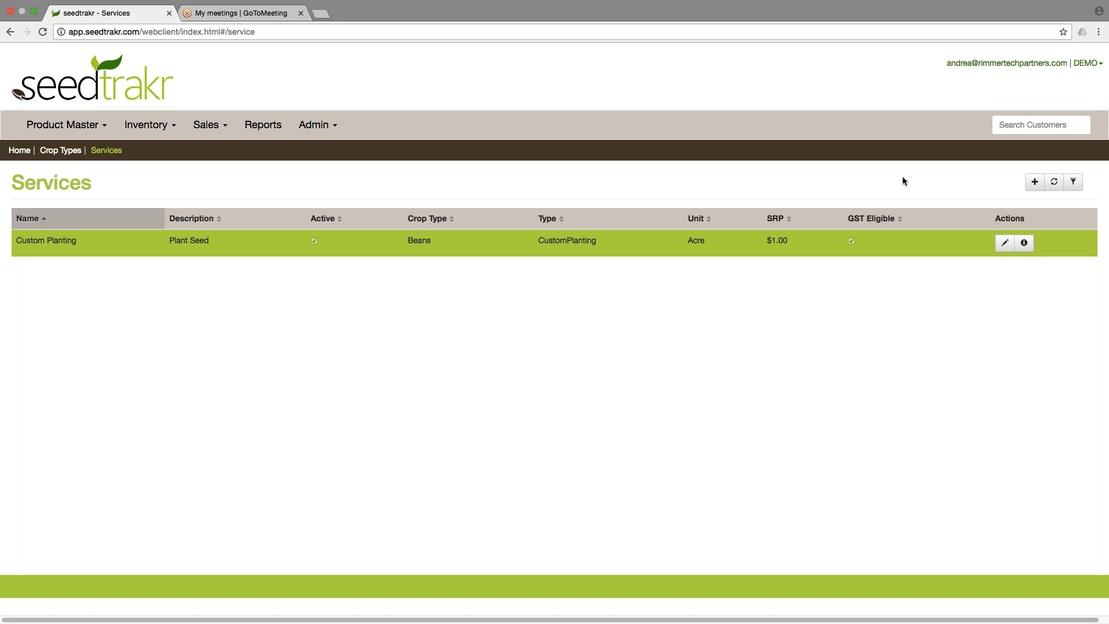
Step: Start a new service with service type Trucking, named "Trucking" and described as "hourly"
click(1035, 183)
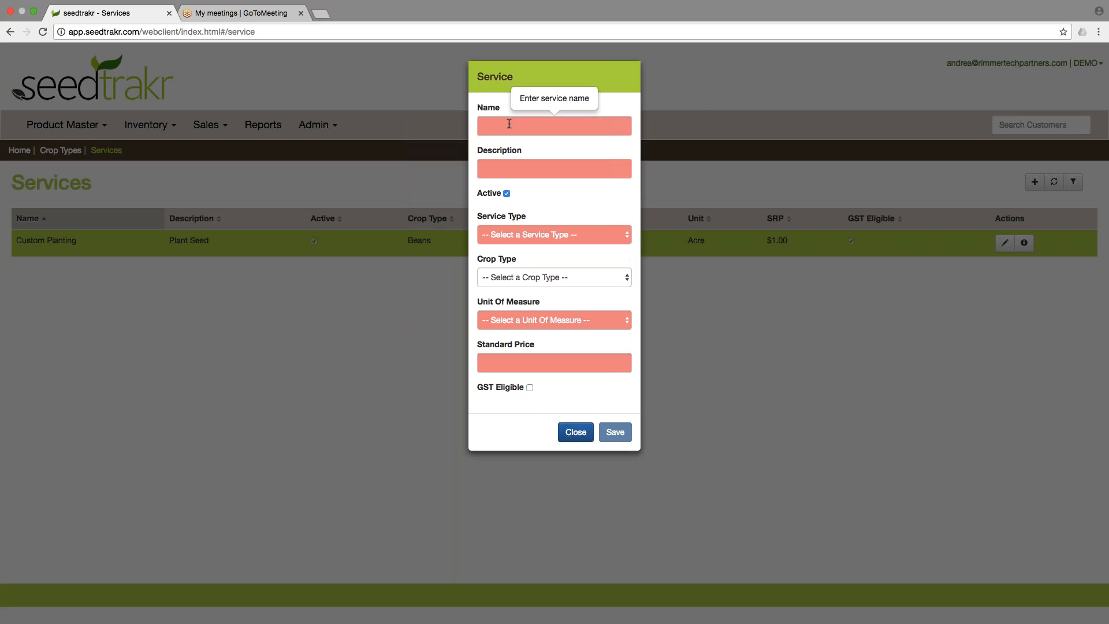
click(546, 234)
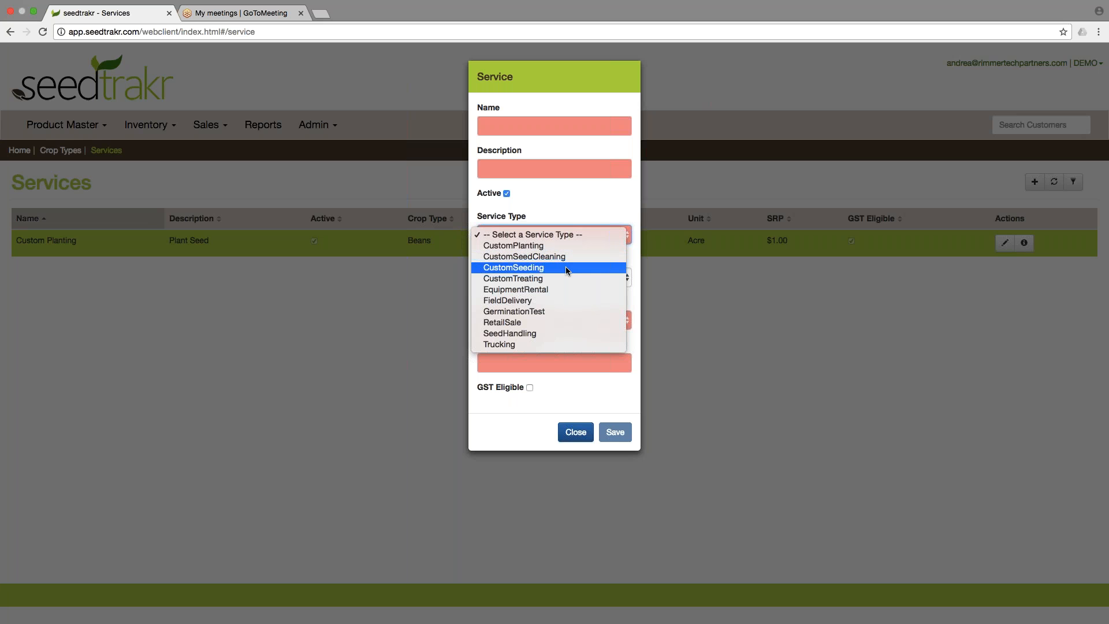
click(558, 344)
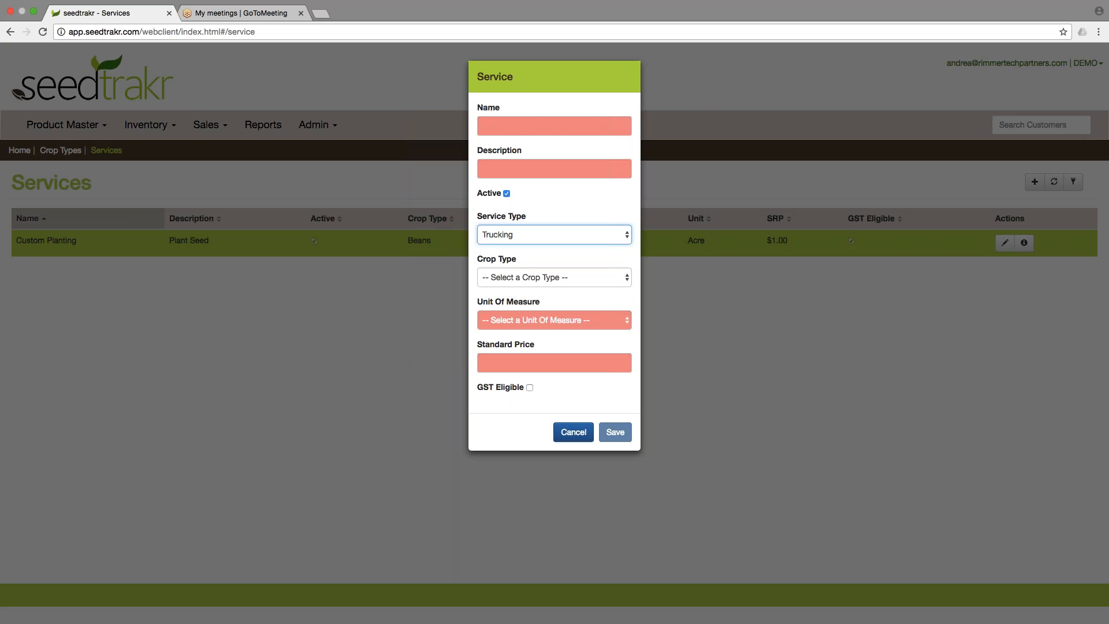
click(530, 127)
text(Trucking)
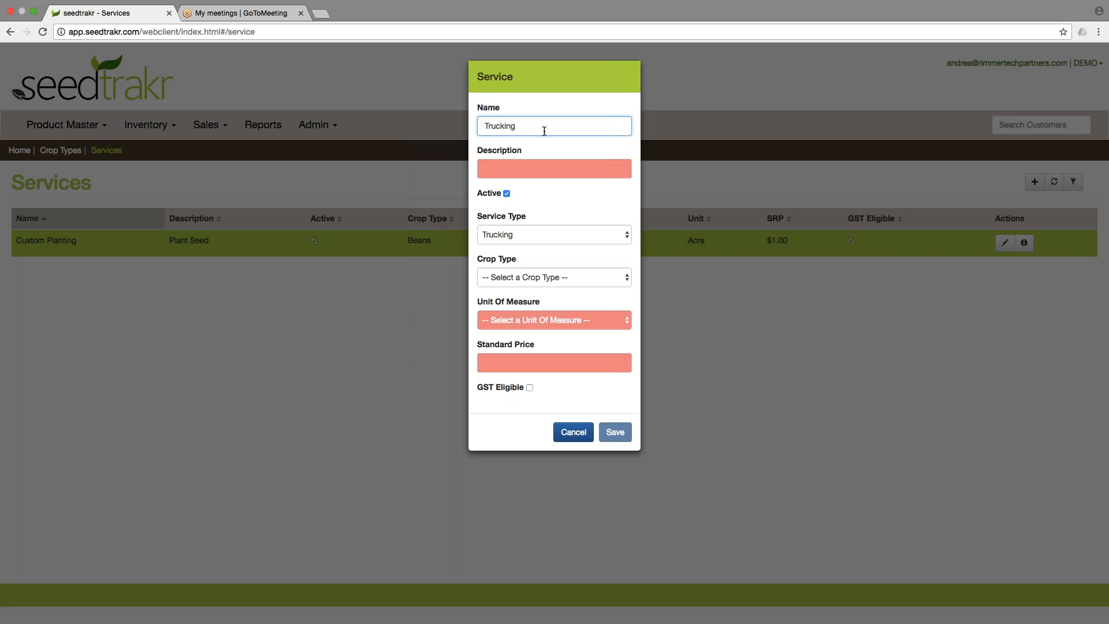
click(548, 169)
text(hourly)
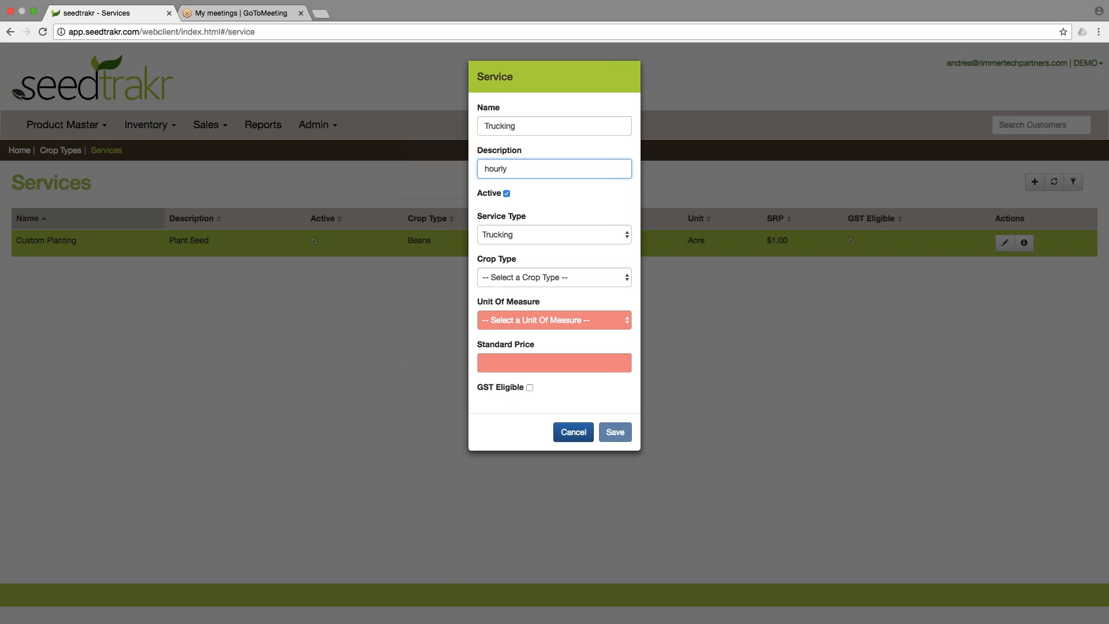
Step: Set the new service's unit of measure to Each and standard price to 30.00, without a crop type or GST eligibility, and save it
click(537, 278)
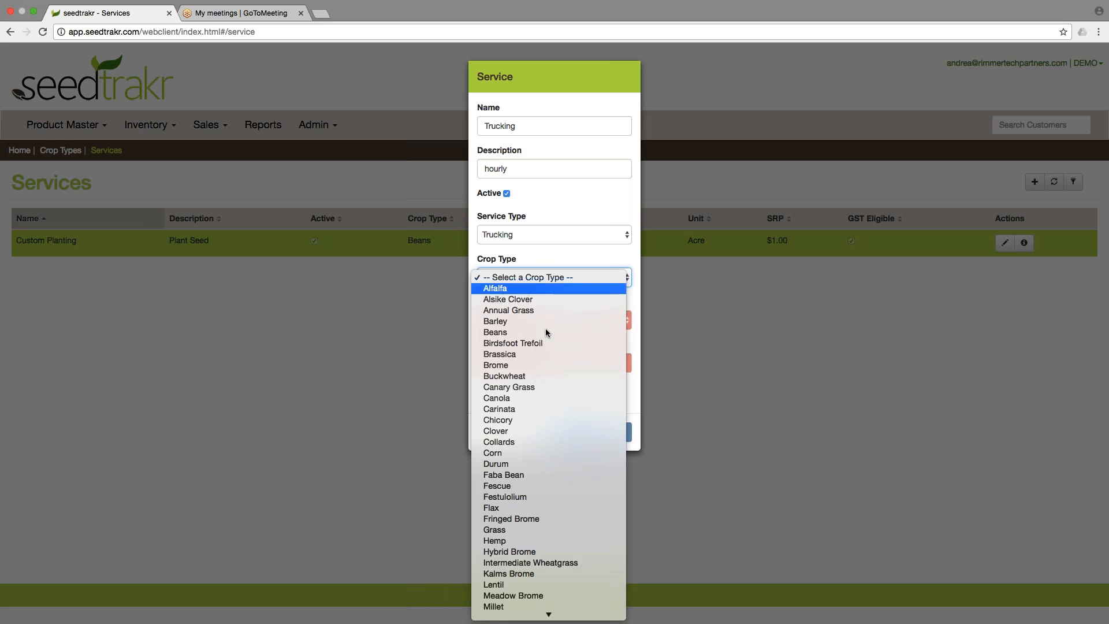
click(549, 258)
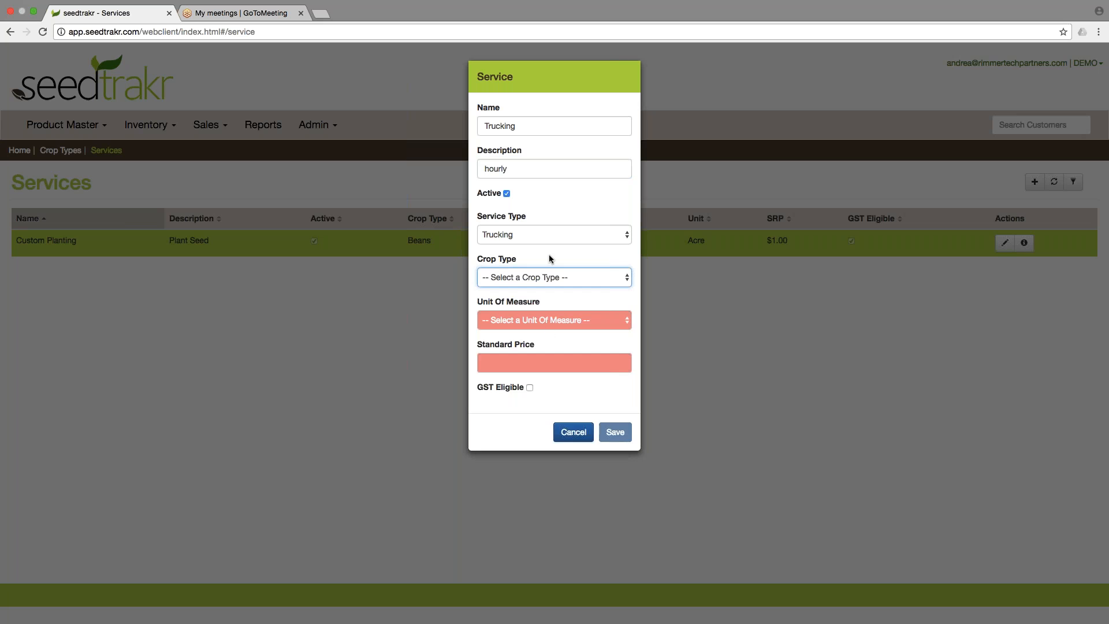
click(550, 323)
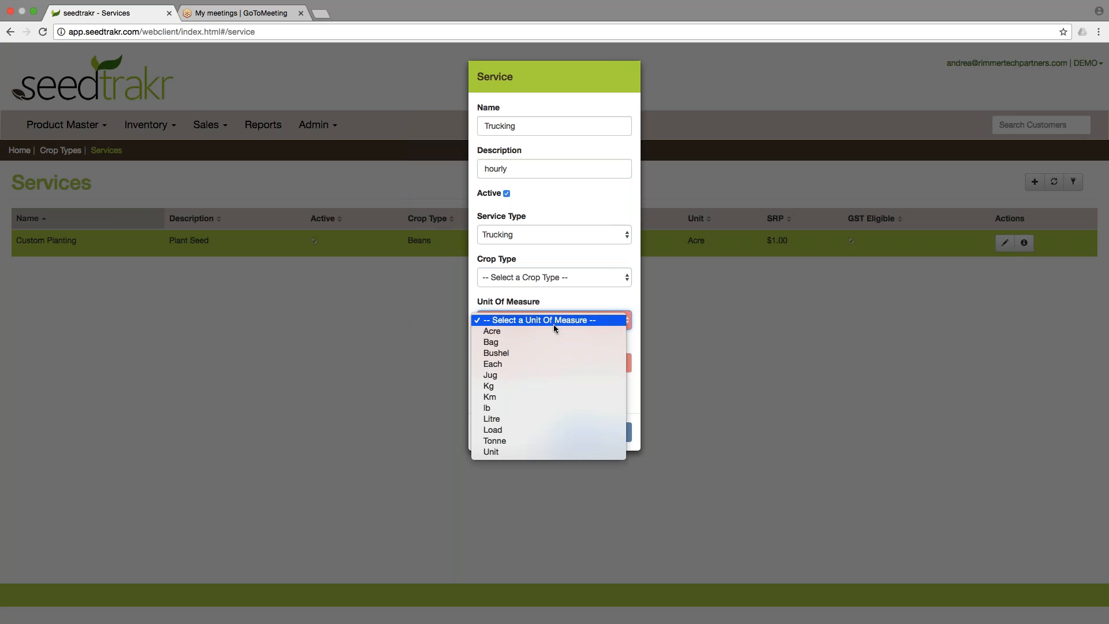
click(558, 363)
click(536, 363)
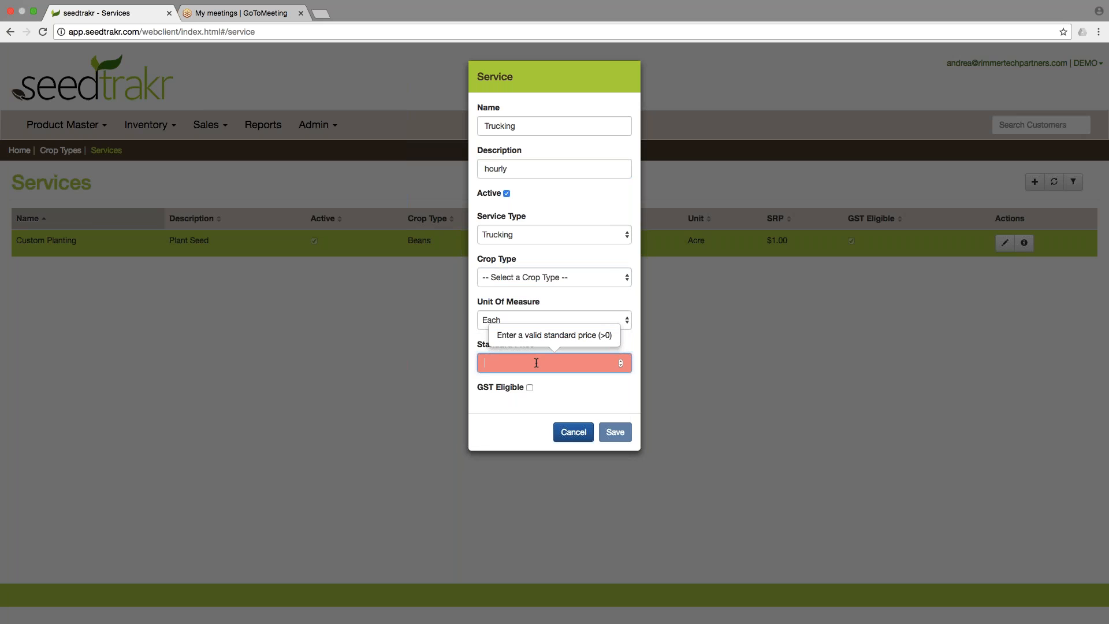
text(30.00)
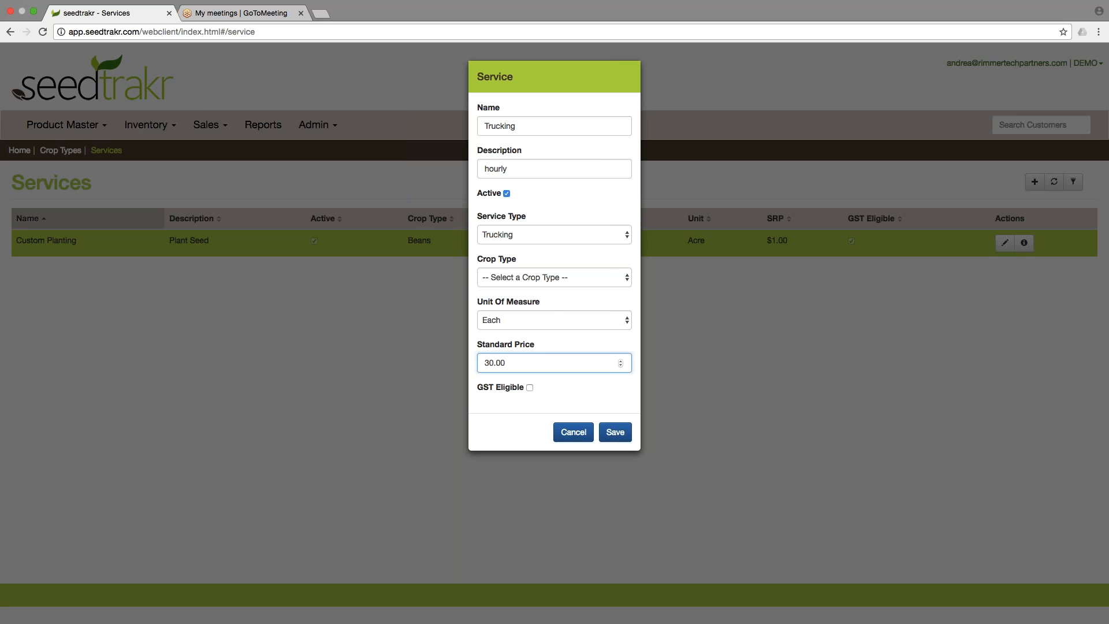
click(529, 388)
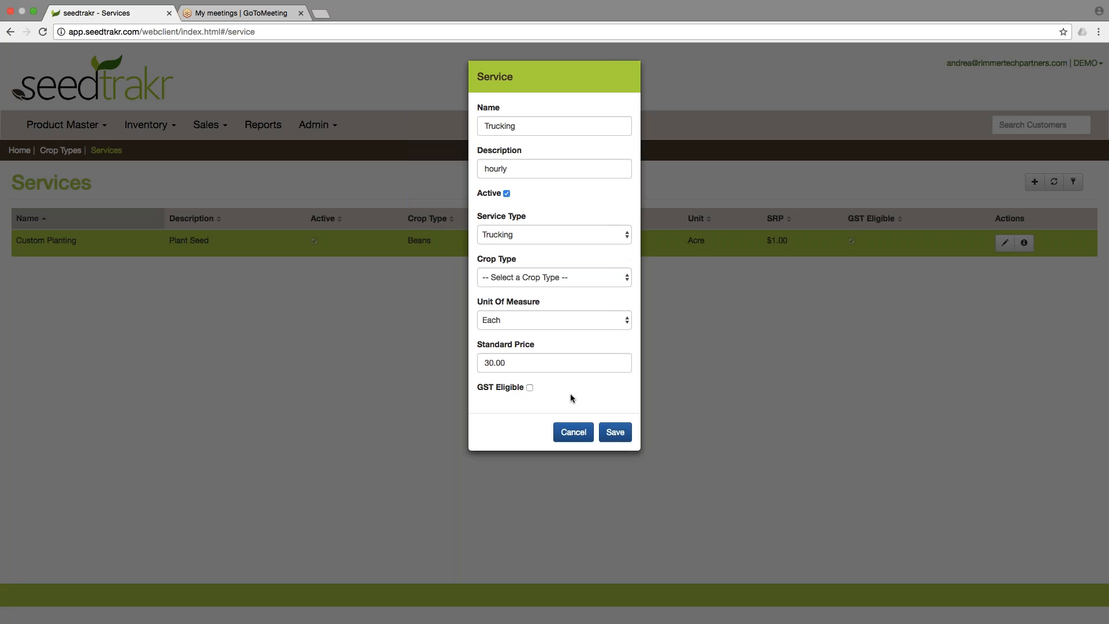
click(615, 434)
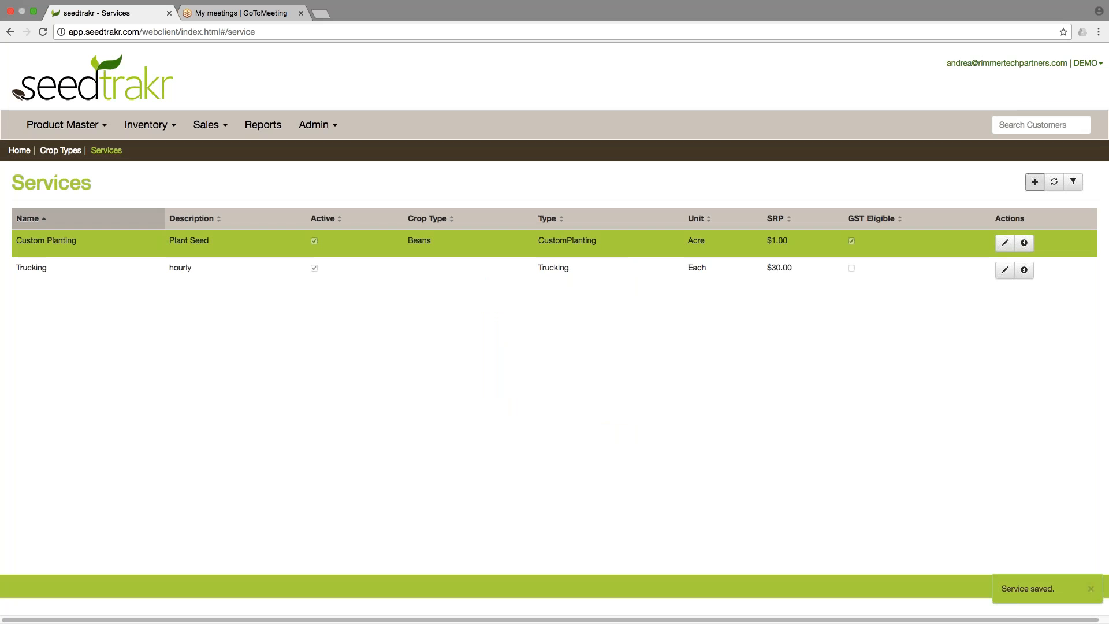
Step: Edit the Trucking service to set its standard price to 30.50 and save the change
click(461, 269)
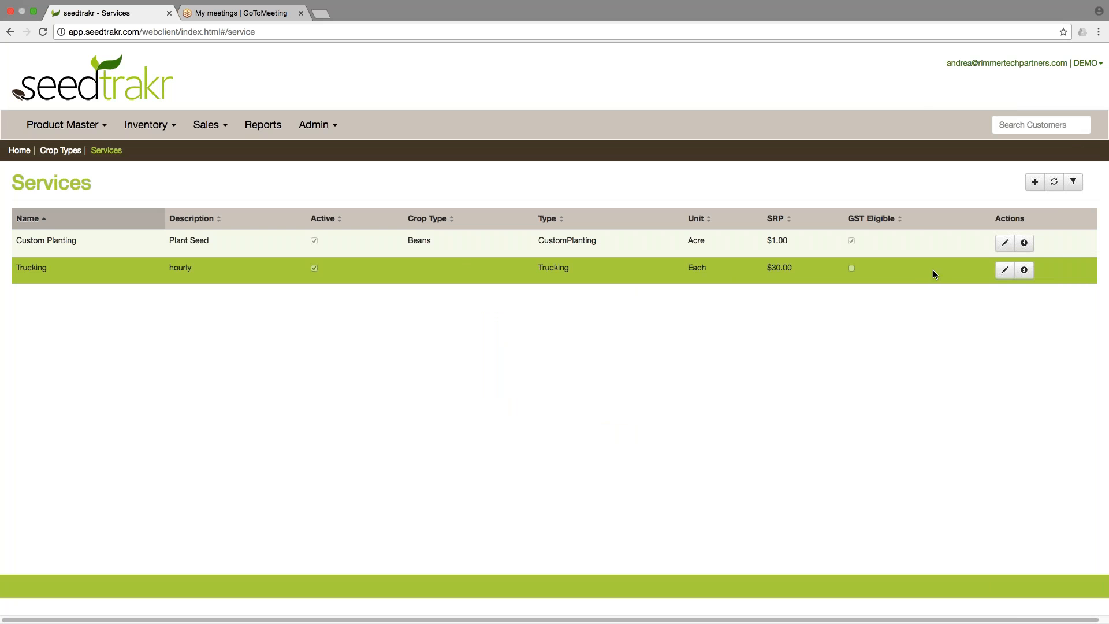
click(1005, 272)
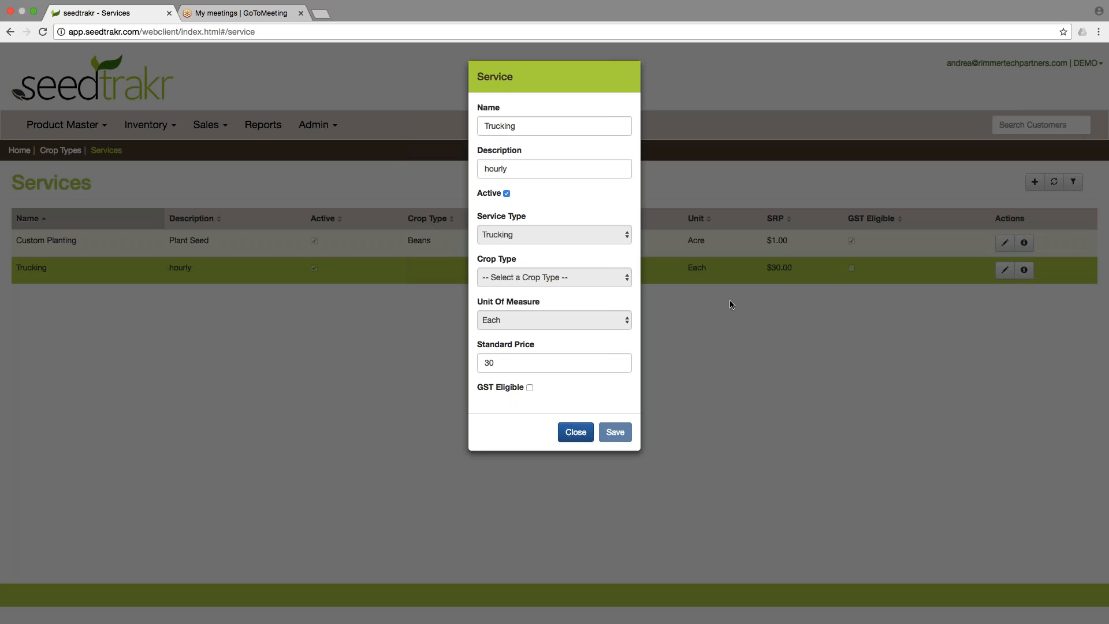
click(516, 361)
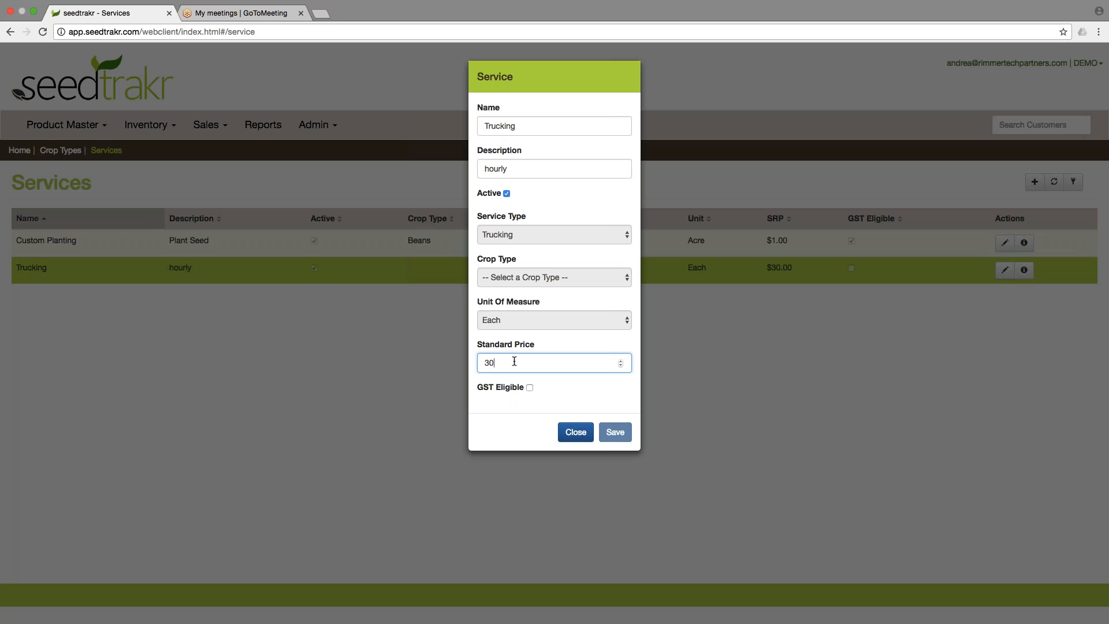
text(.50)
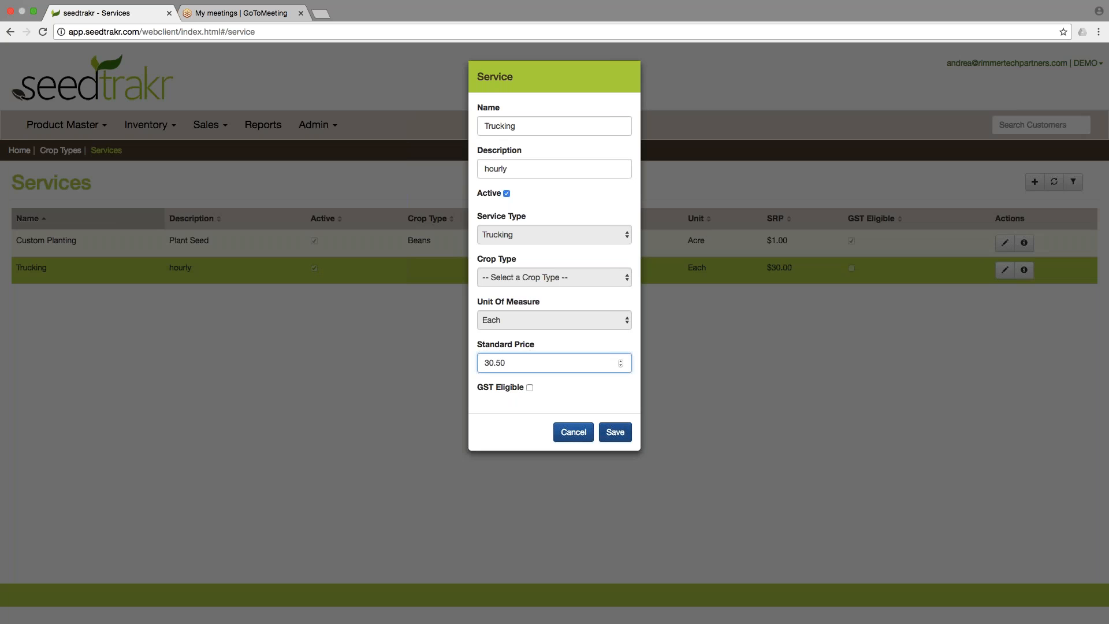
click(615, 433)
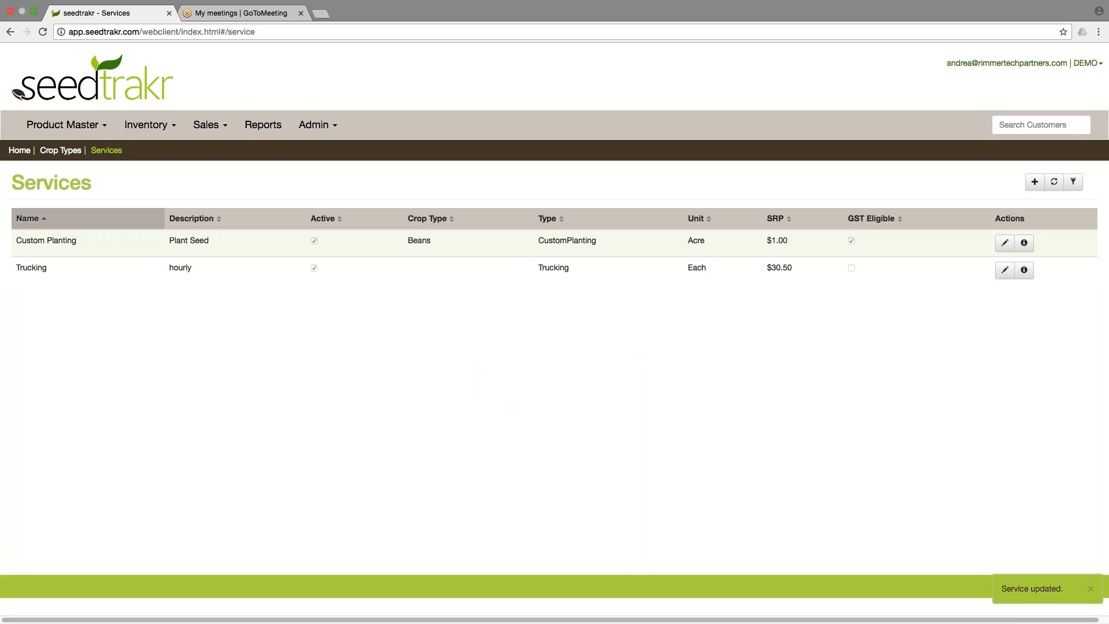
Step: Make the Trucking service inactive and save the change
click(616, 275)
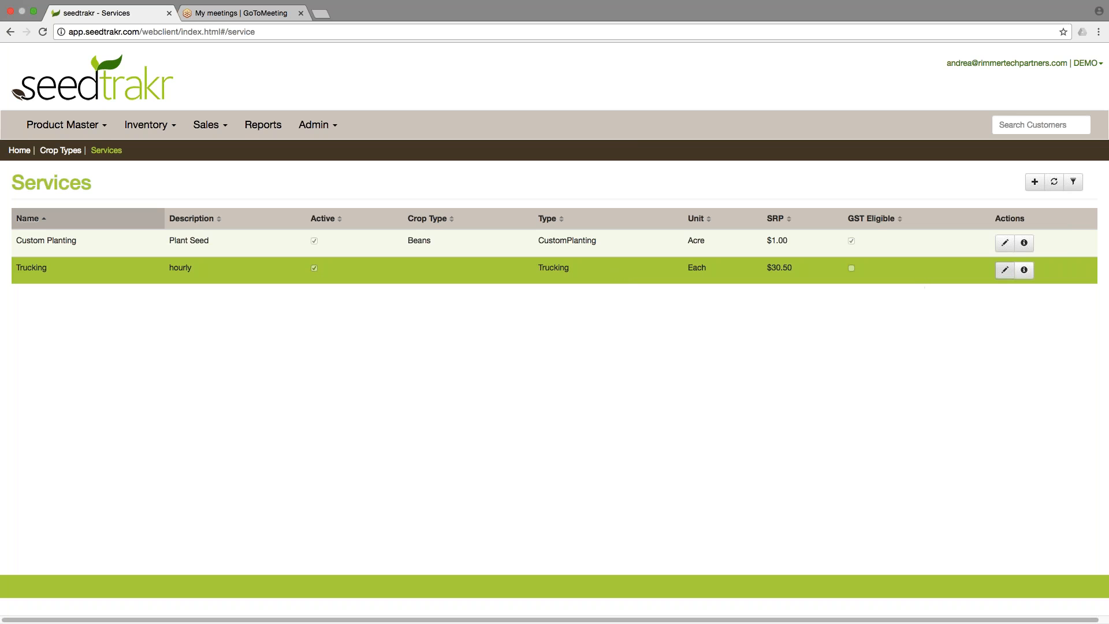
click(1005, 271)
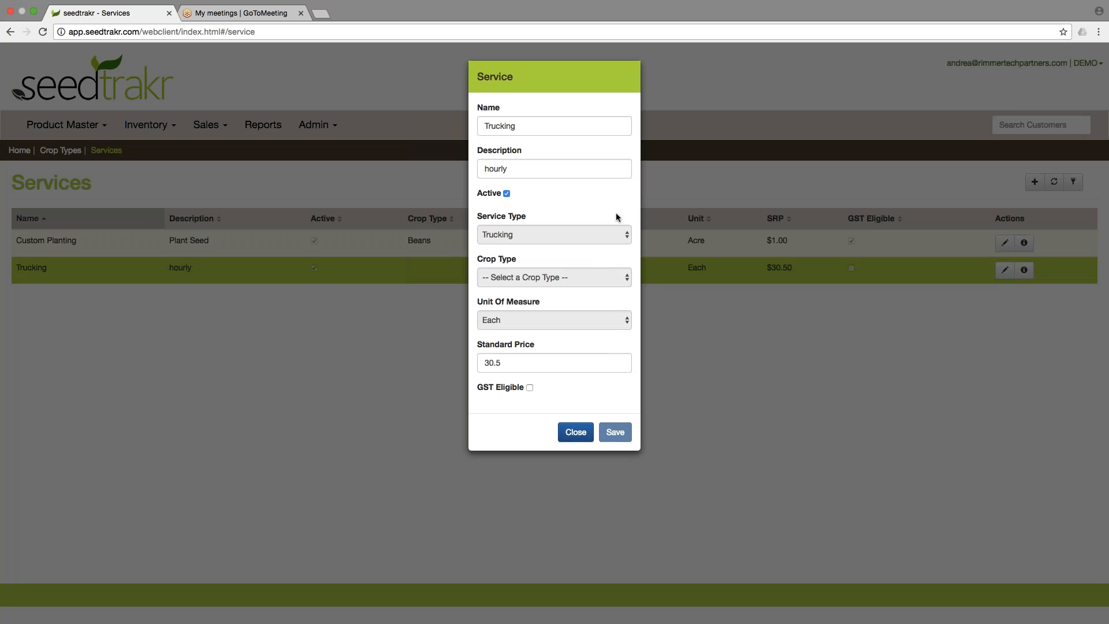
click(507, 194)
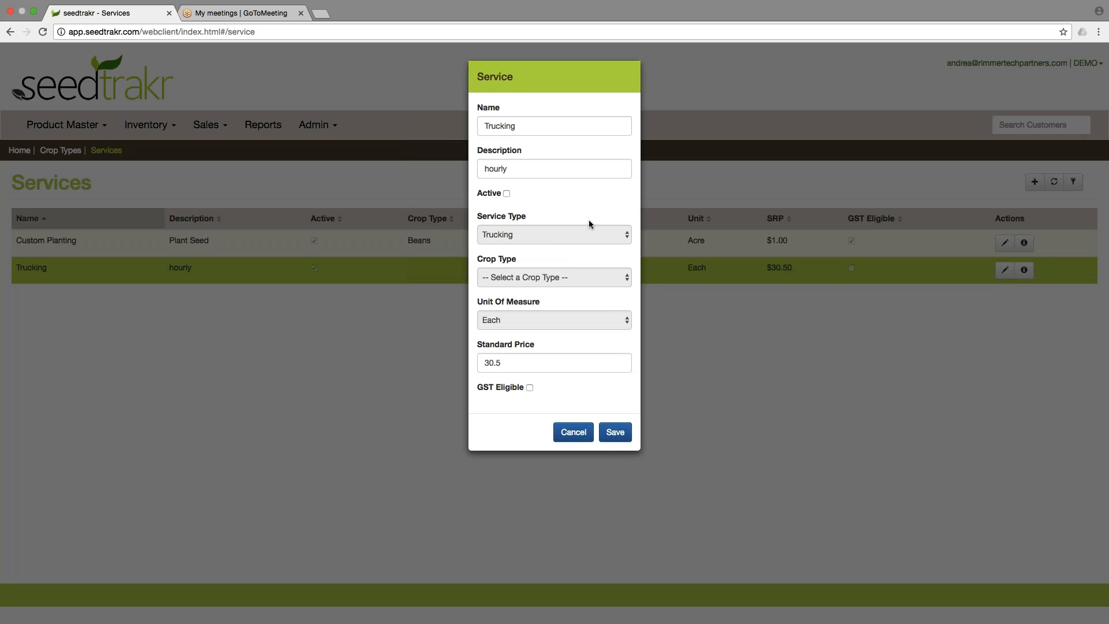
click(616, 432)
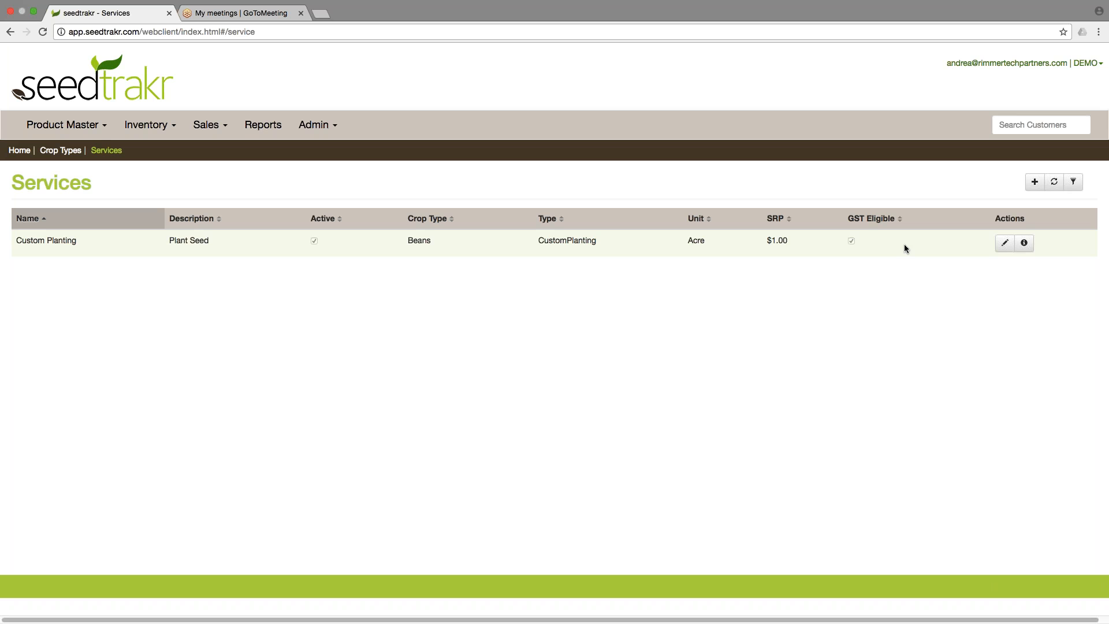
Step: Filter the services list to show the inactive services and locate the hourly Trucking entry
click(1075, 187)
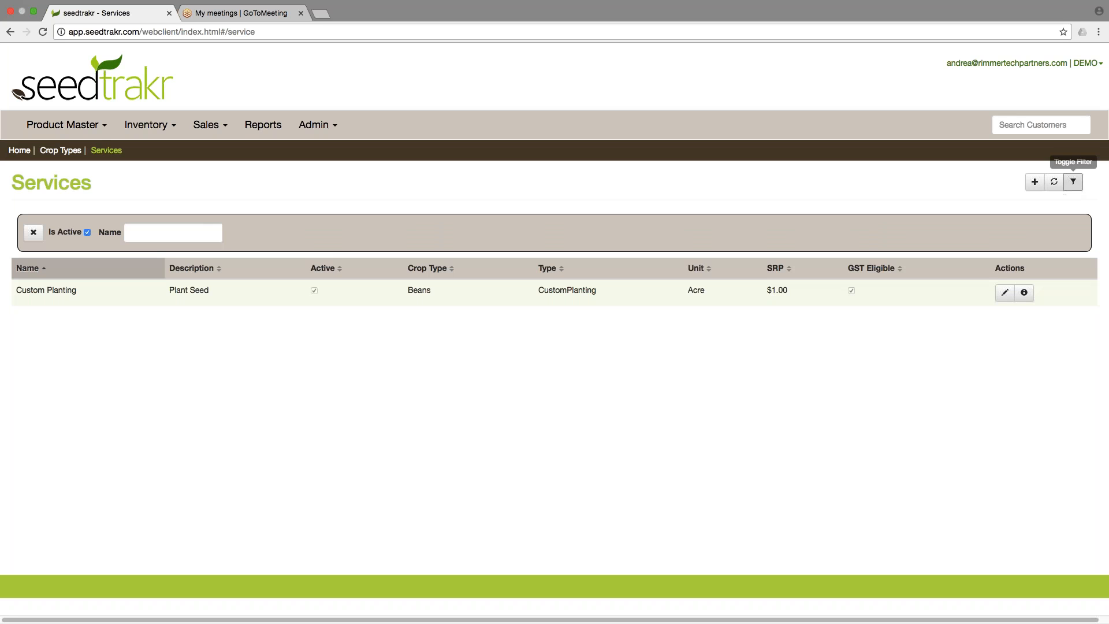
click(88, 232)
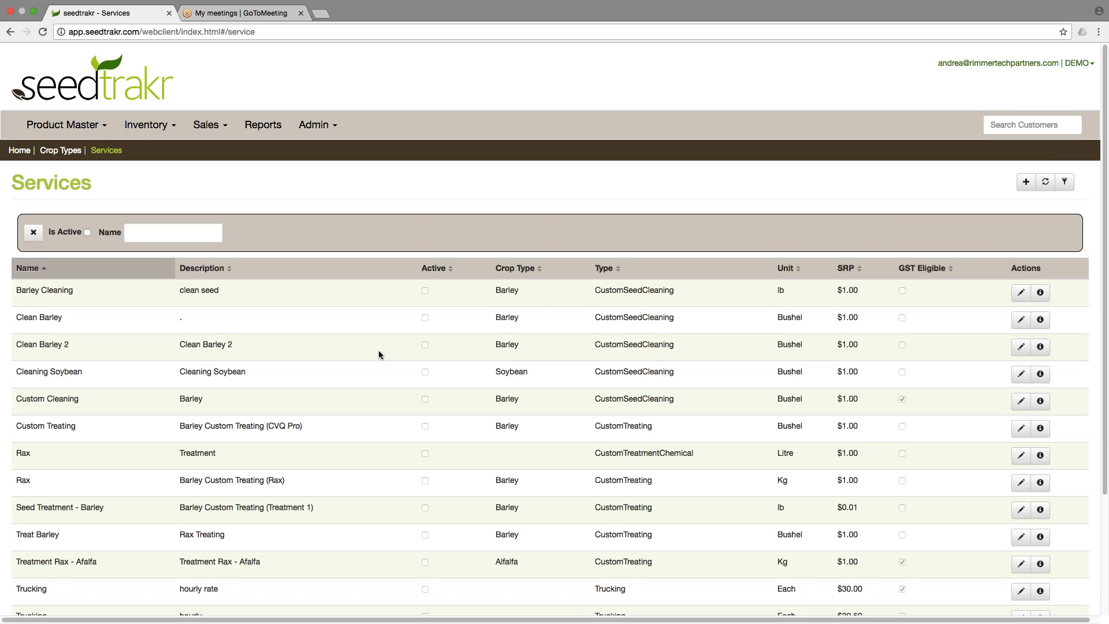
scroll(394, 359, down, 3)
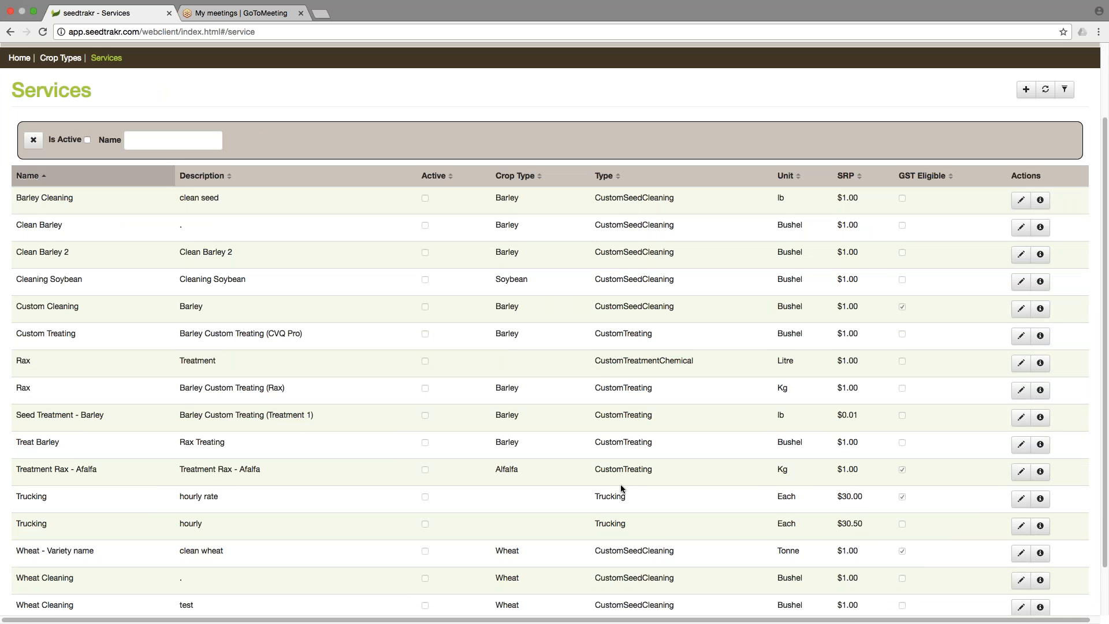
Step: Reactivate the hourly Trucking service priced at $30.50 and save it
click(760, 530)
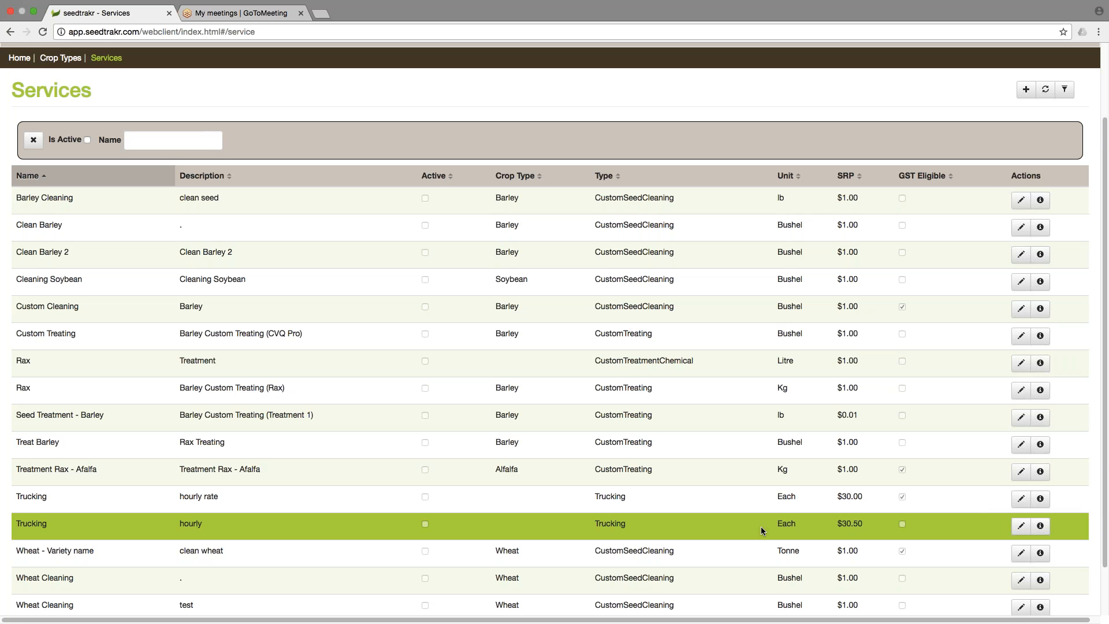
click(1021, 525)
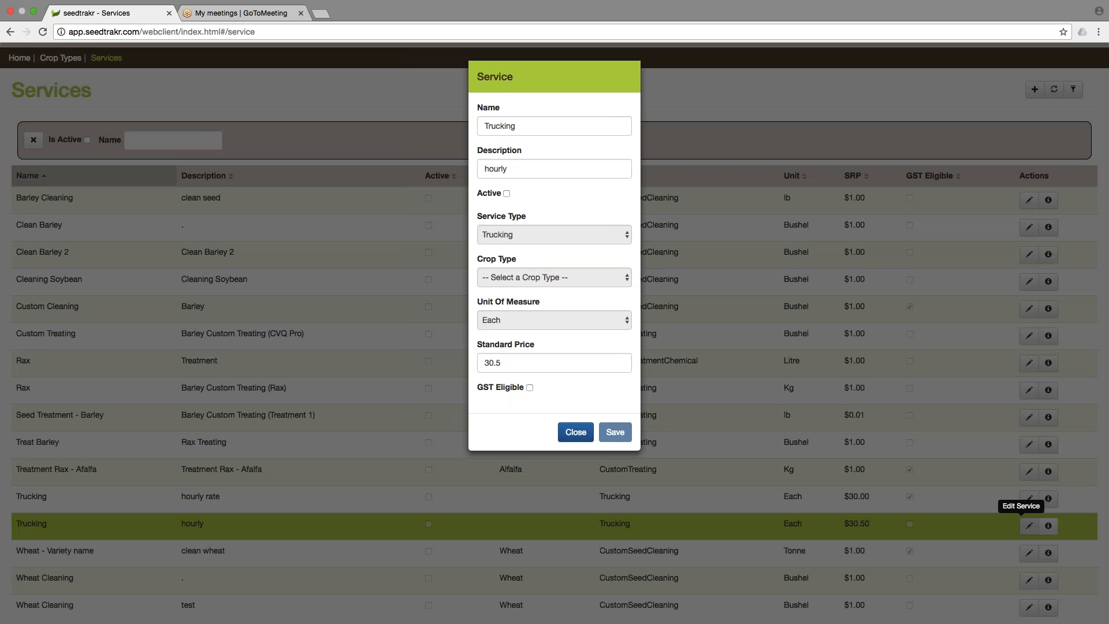
click(507, 193)
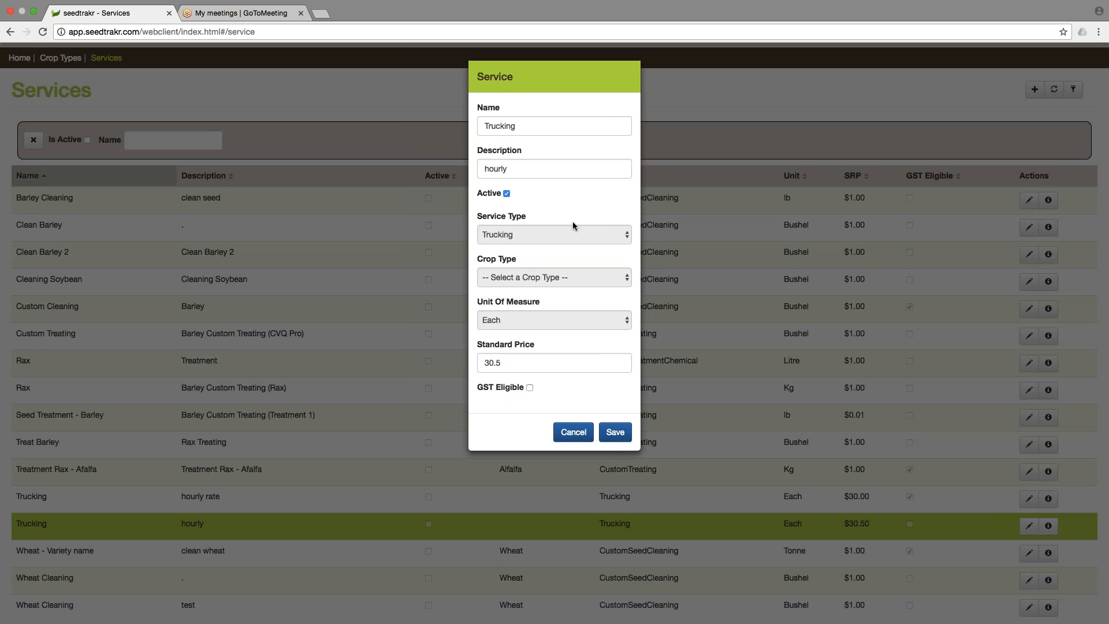
click(615, 433)
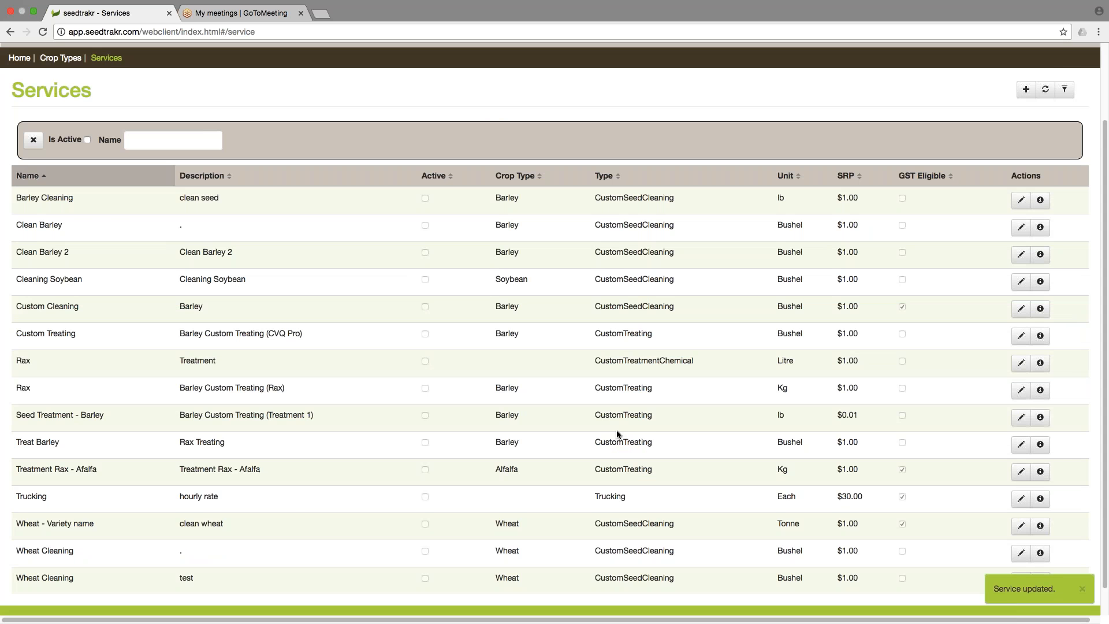
Step: Clear the services filter so only active services are listed, and hide the filter options
scroll(679, 379, up, 3)
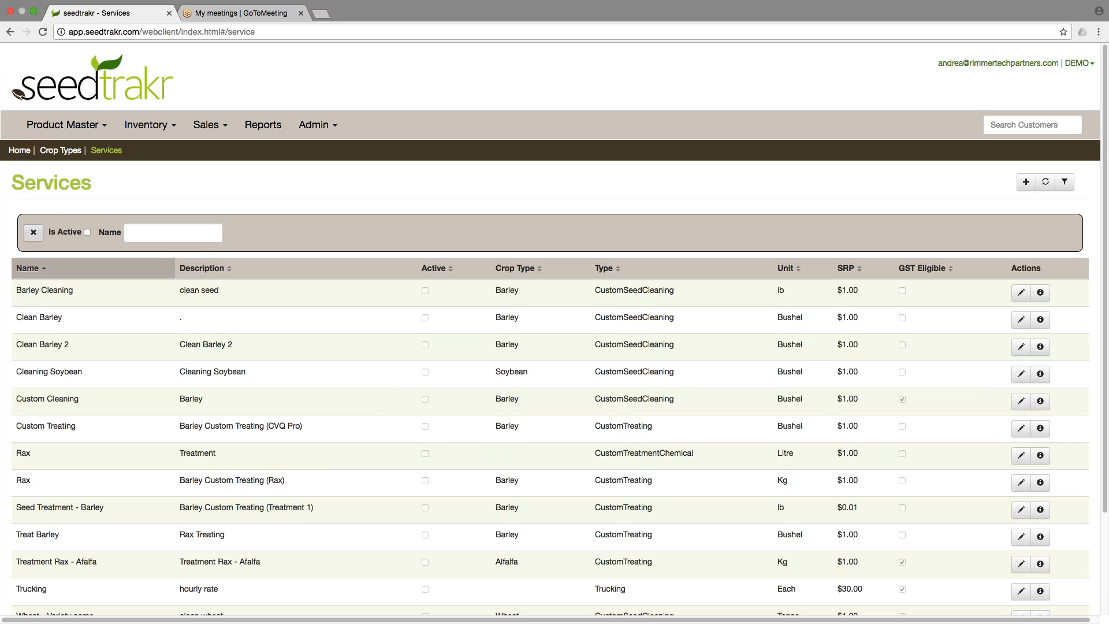
click(34, 236)
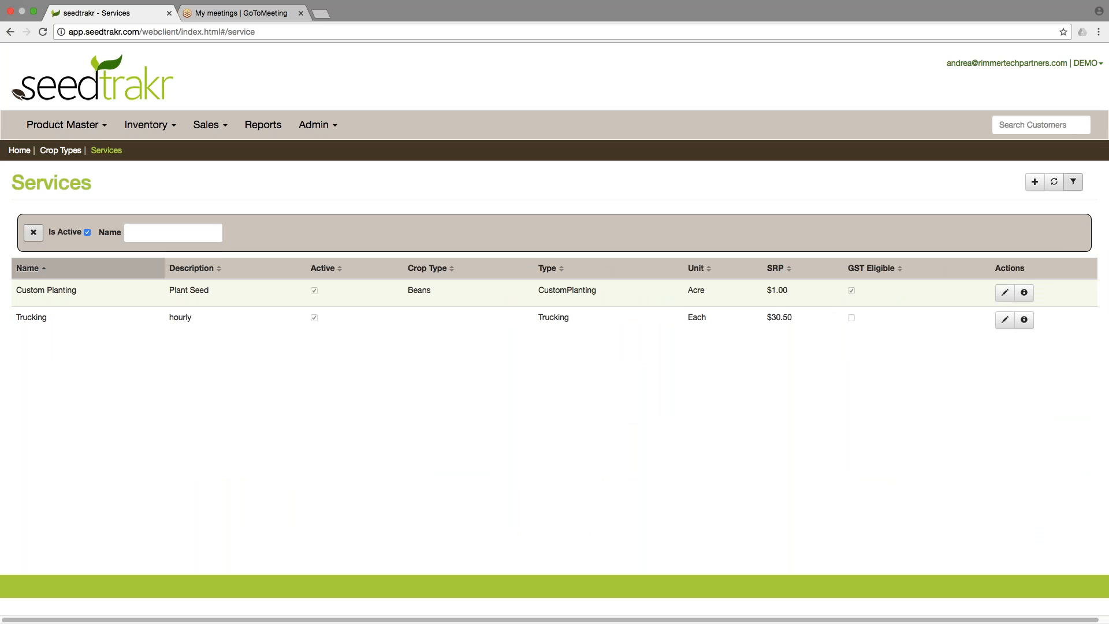
click(1078, 187)
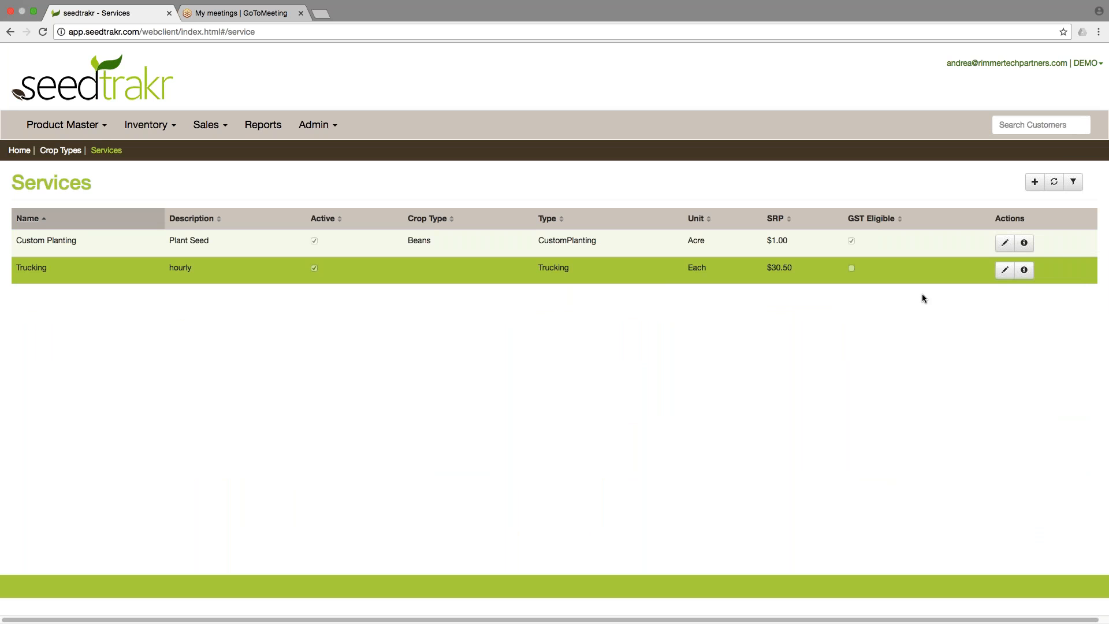
Step: Review the Trucking service's change log, examining the properties of its Add event and of two Change events, and close the log
click(1026, 271)
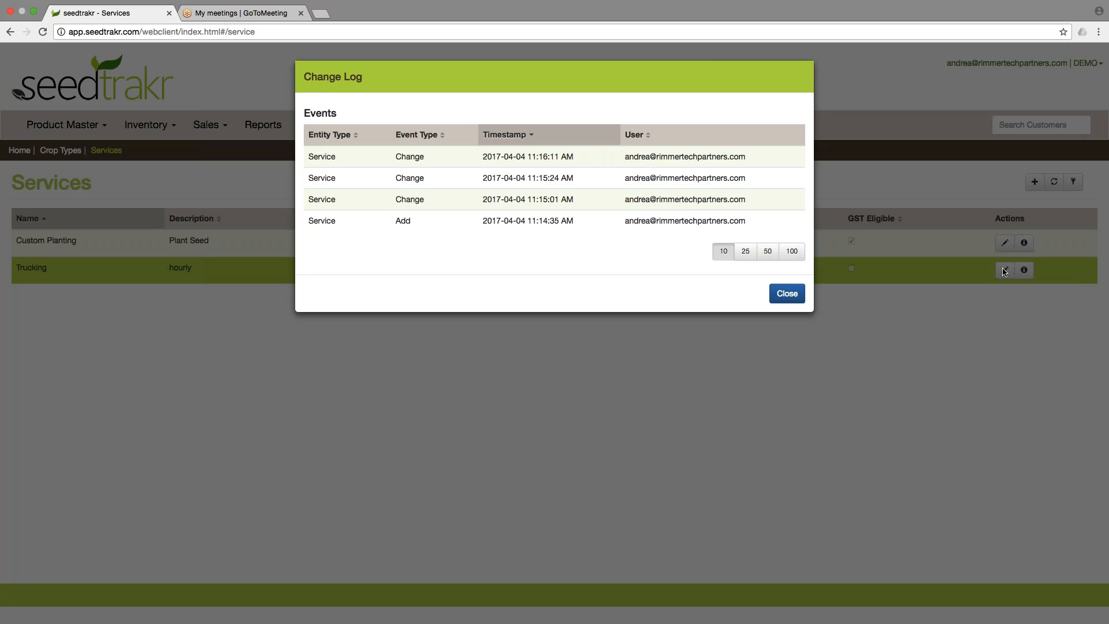
click(541, 227)
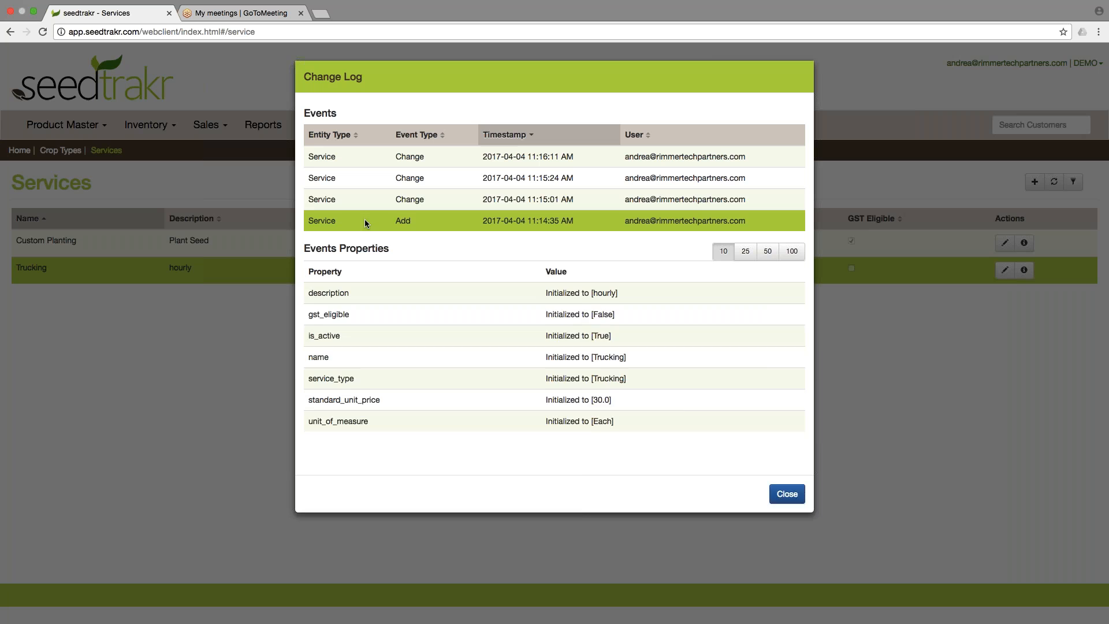
click(520, 199)
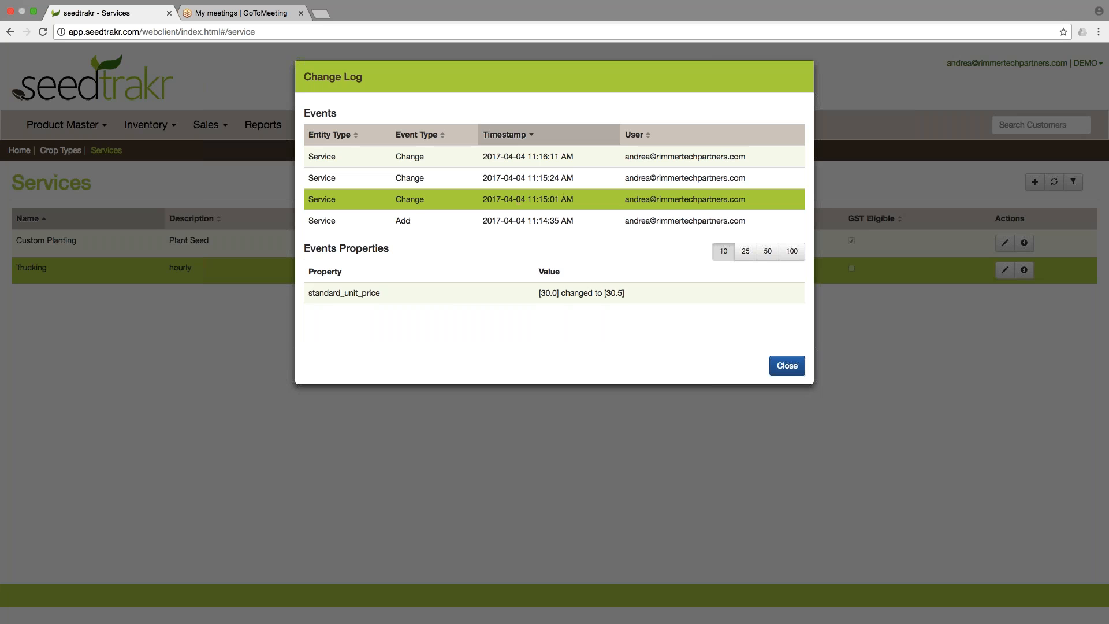
click(562, 158)
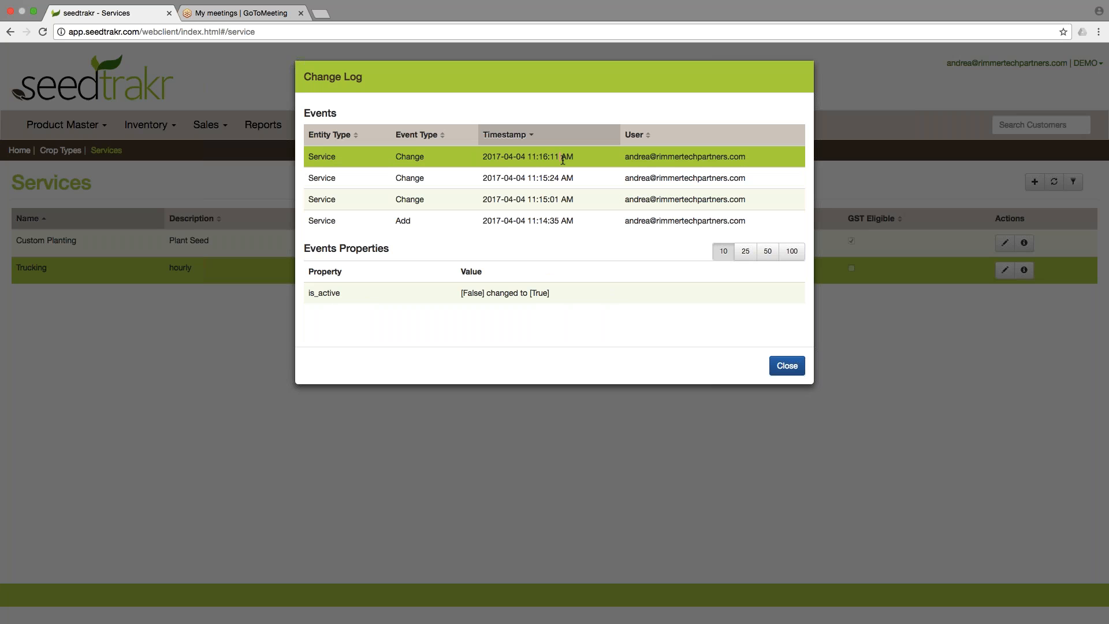
click(787, 366)
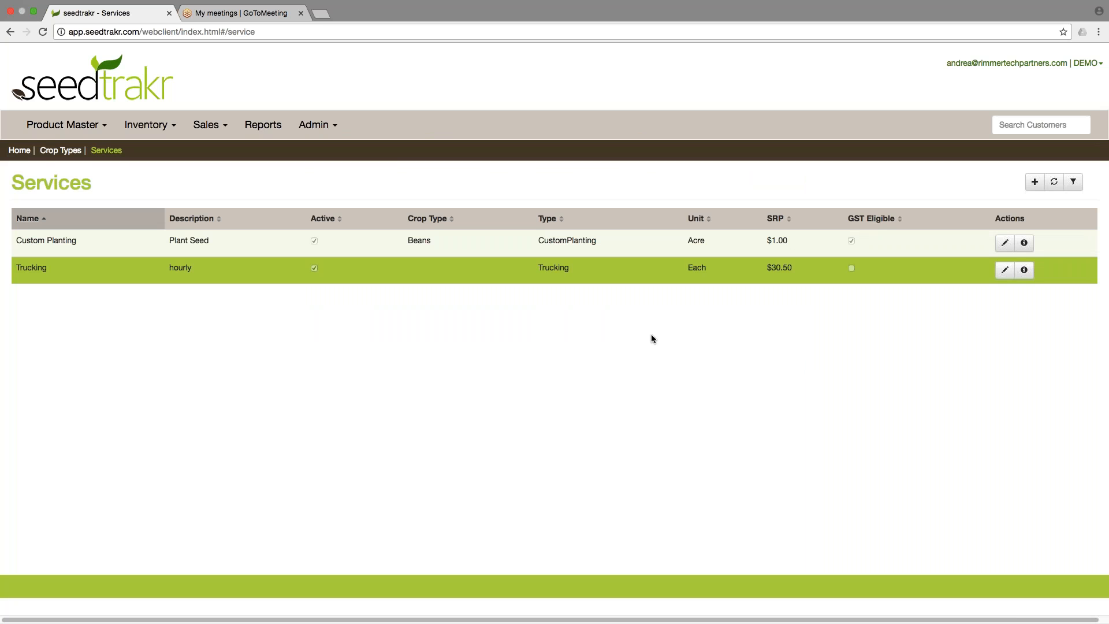